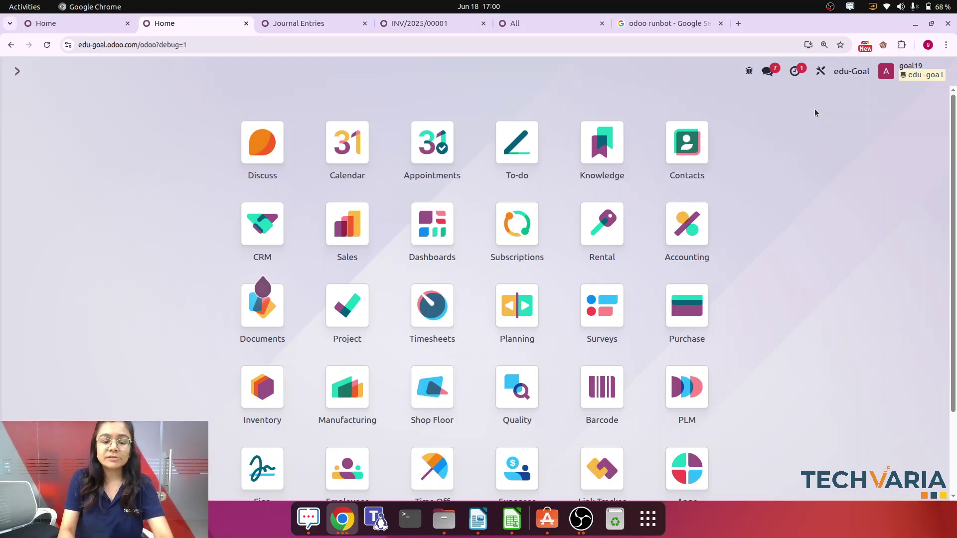
Create a new company contact named 'Pinky test' in Contacts and save it
text(cust)
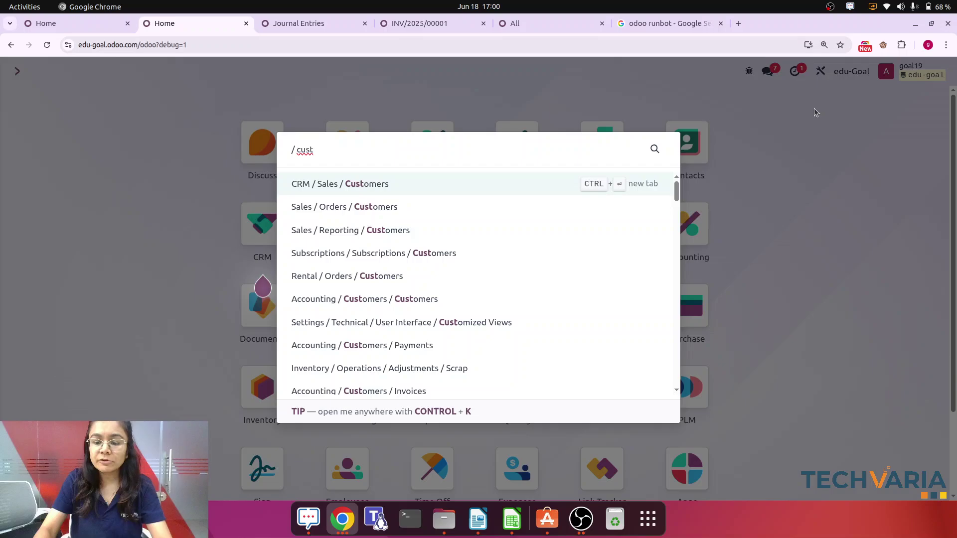
key(BackSpace)
key(BackSpace)
key(BackSpace)
key(BackSpace)
text(co)
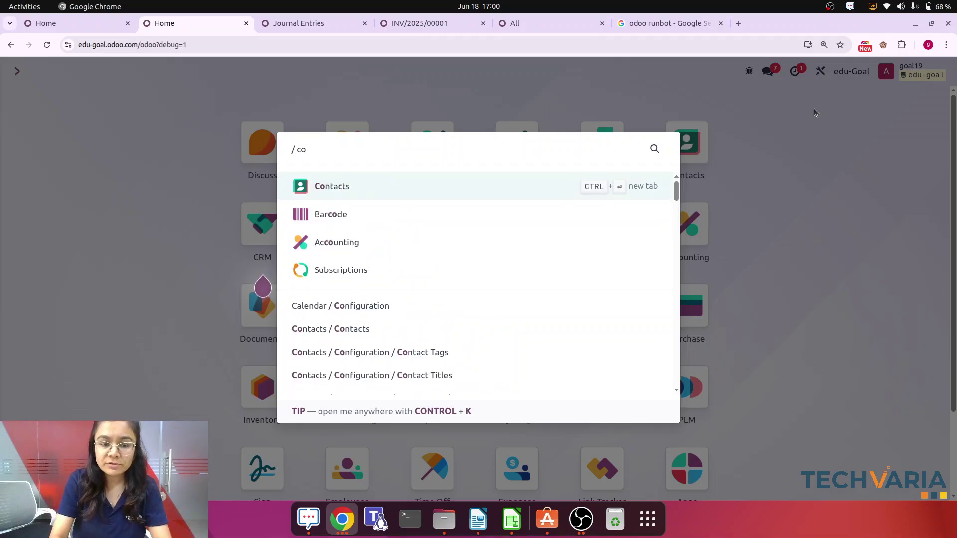
text(n)
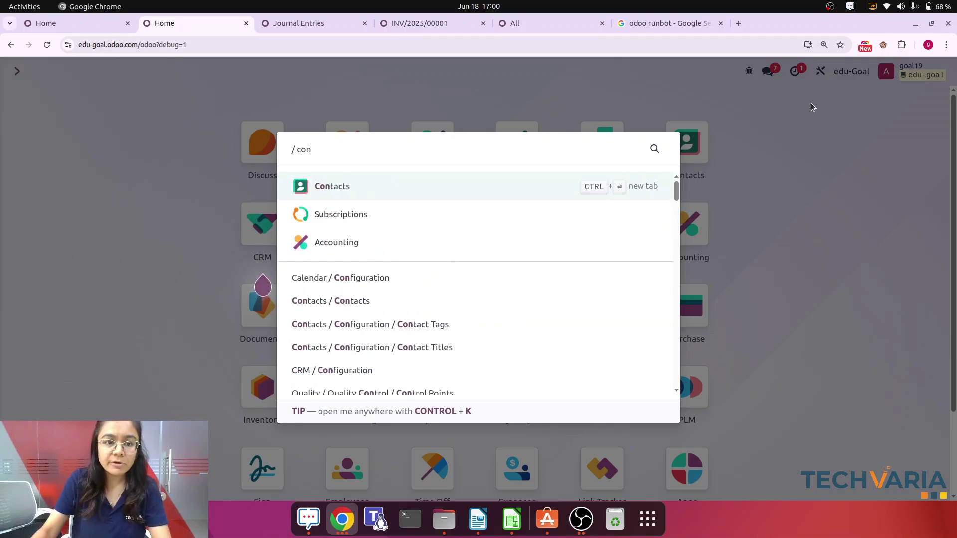
click(331, 195)
click(26, 100)
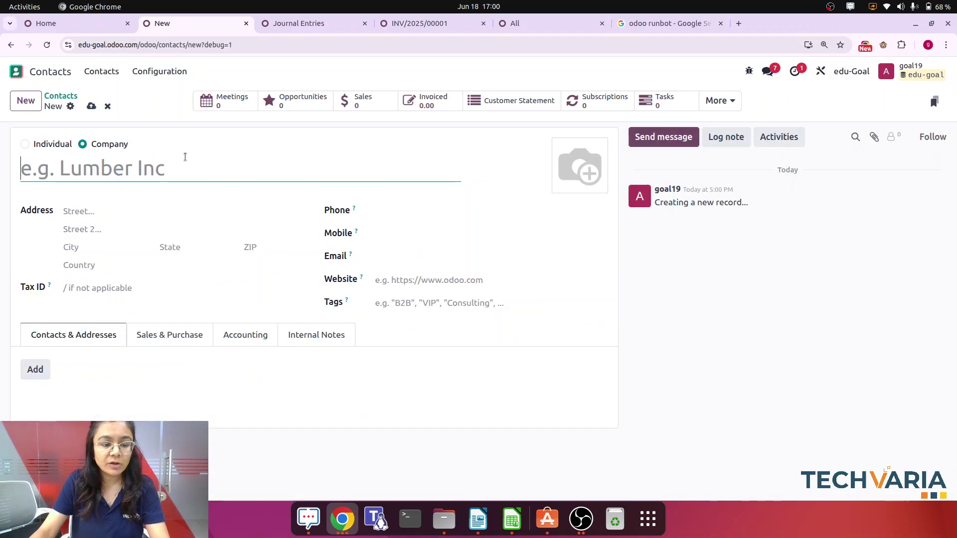
text(Pinky)
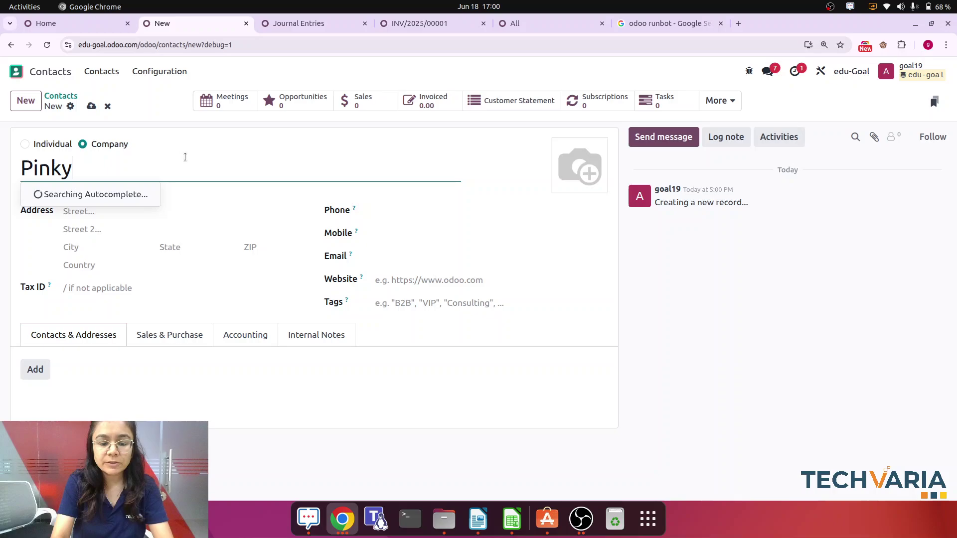
text( test)
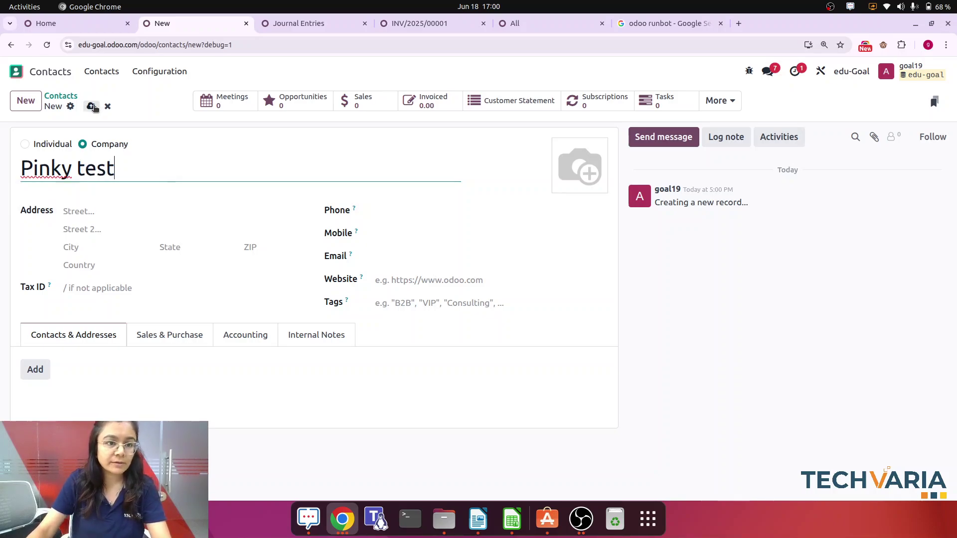
click(112, 107)
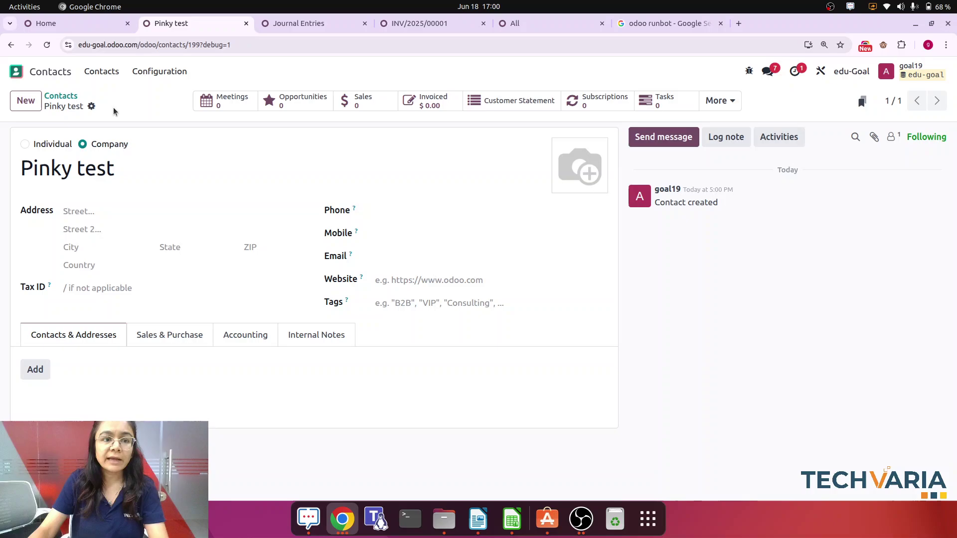
Go from the home menu to the Accounting customer invoices list
click(11, 74)
text(/inb)
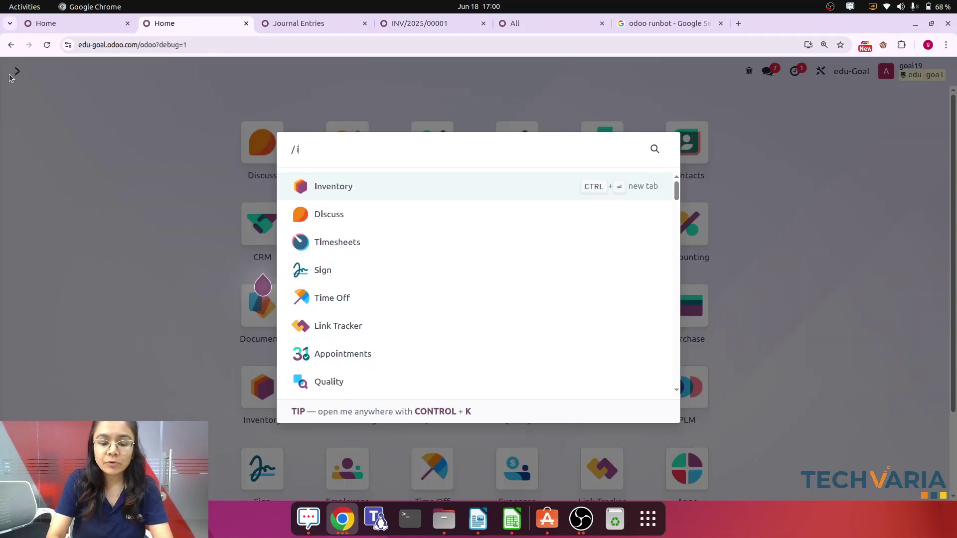
key(BackSpace)
text(v)
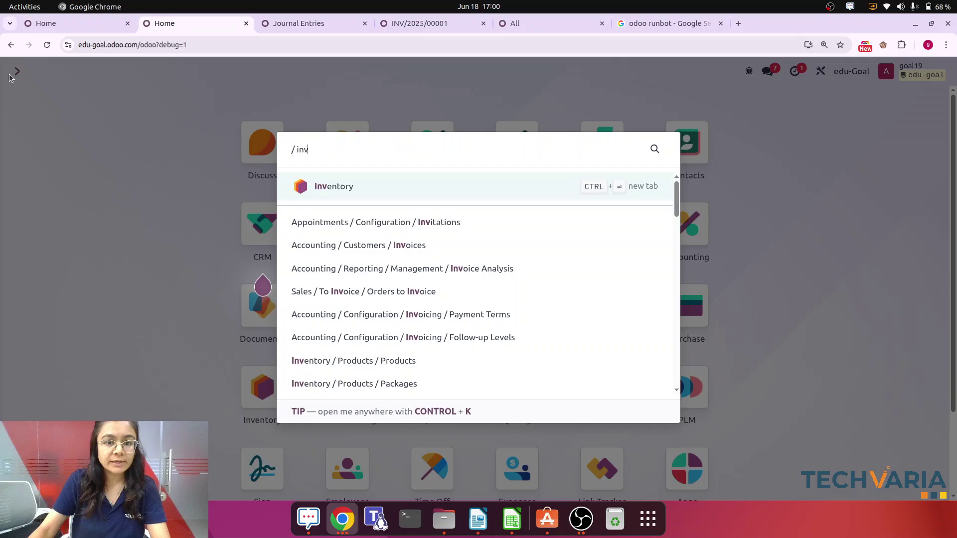
click(413, 254)
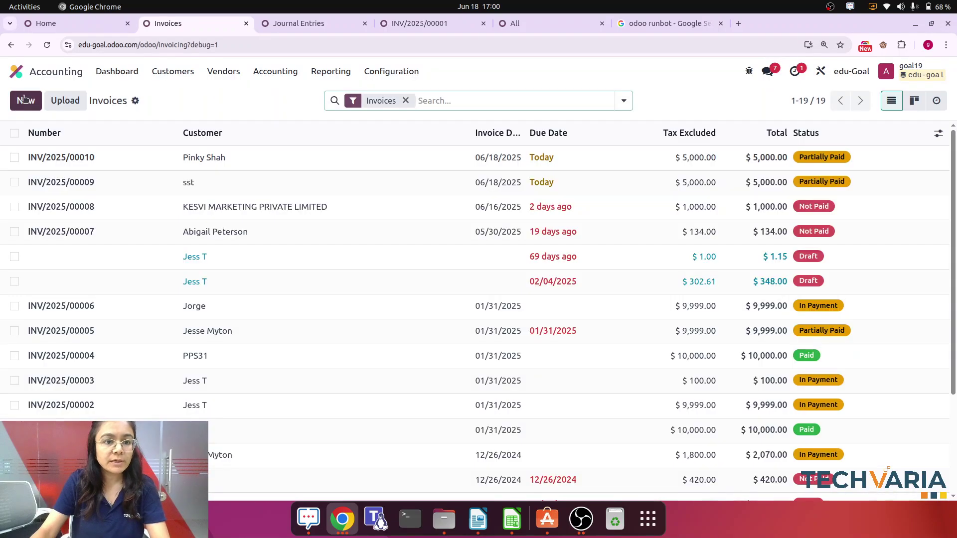
Invoice Pinky test for one luxury Dinning table at 5,000 without tax, and confirm it
click(26, 100)
text(pinky)
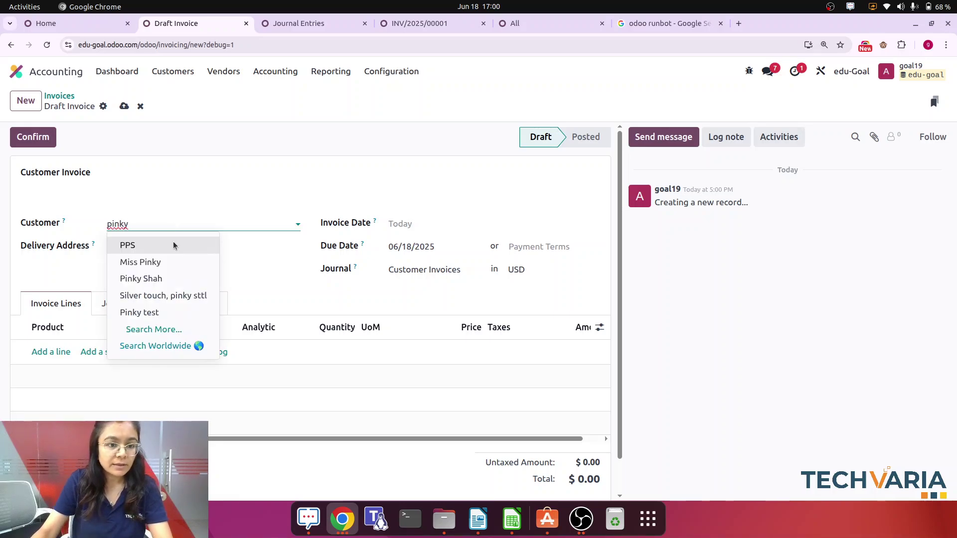
click(159, 313)
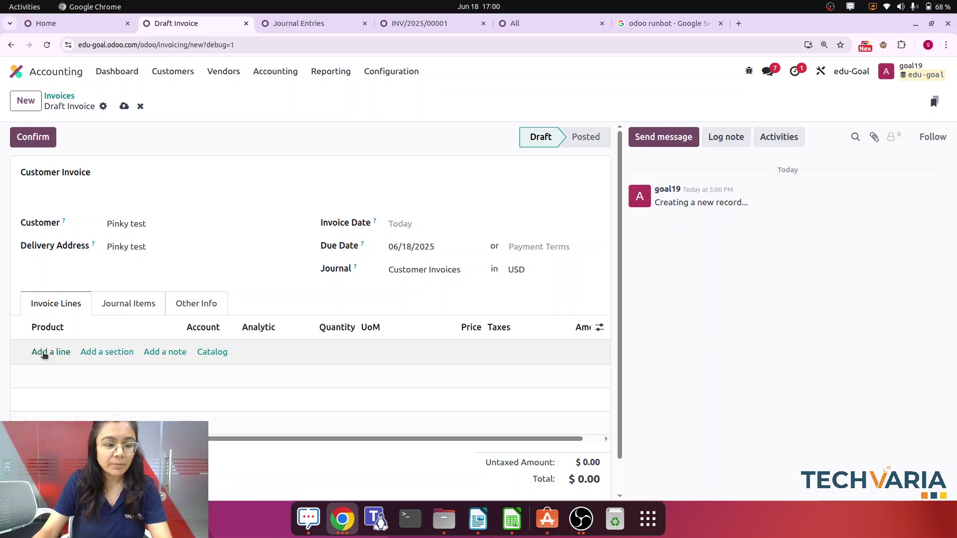
click(48, 352)
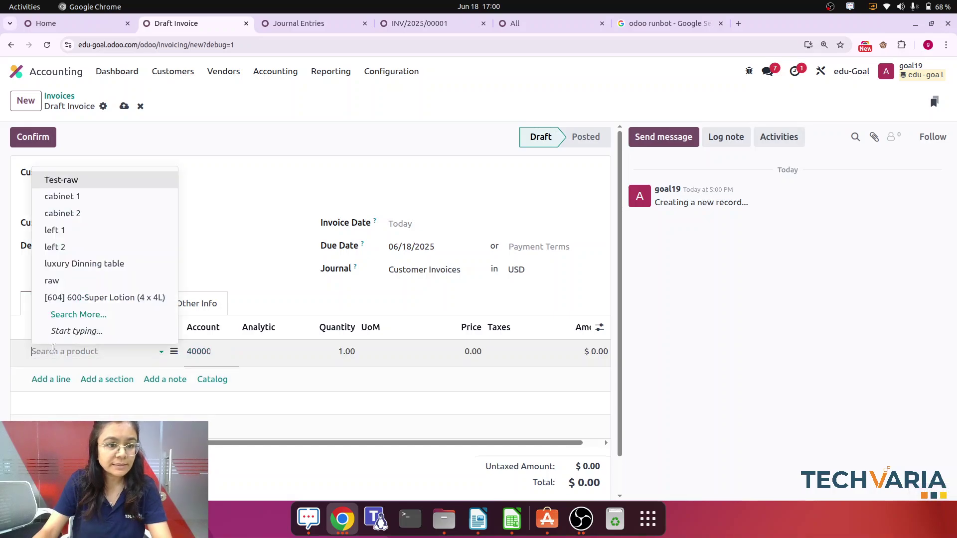
click(113, 264)
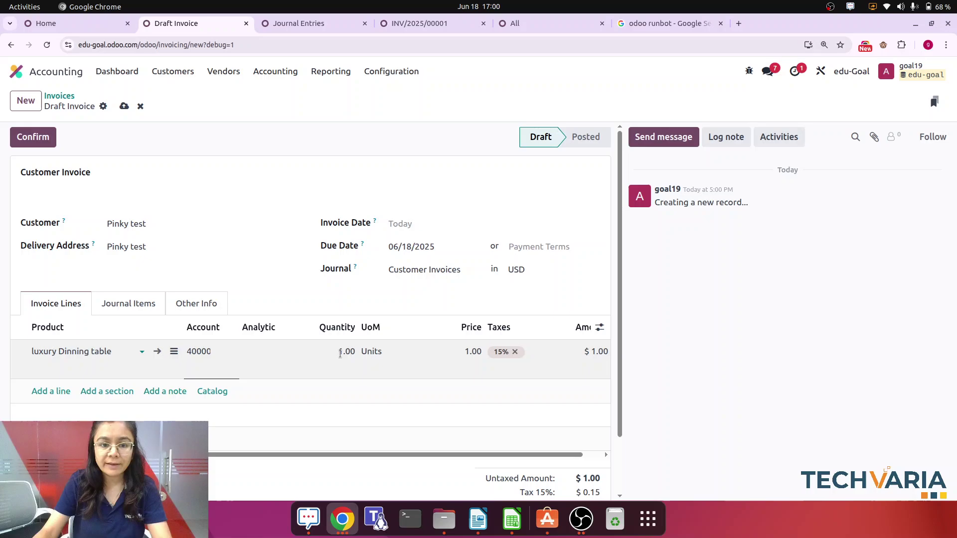
click(458, 352)
text(5,00)
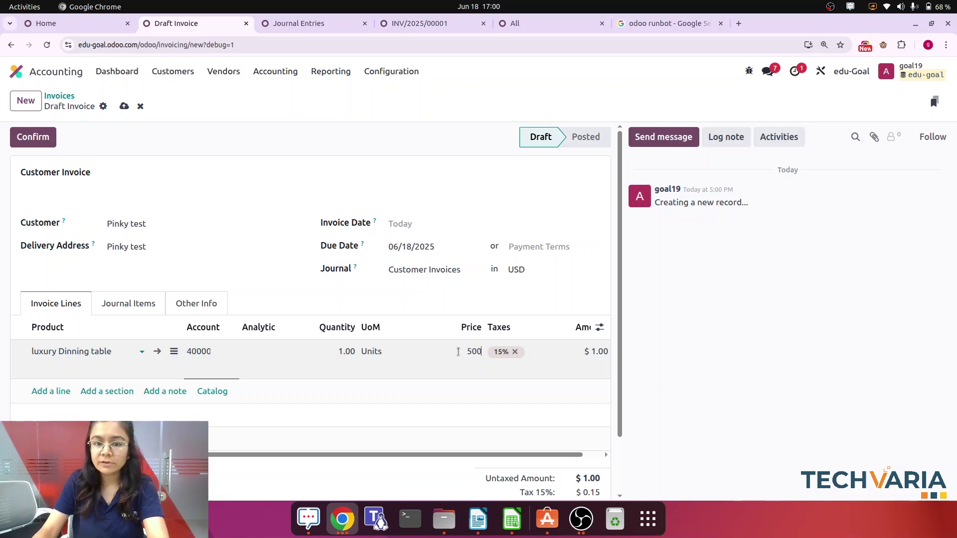
text(0)
click(515, 352)
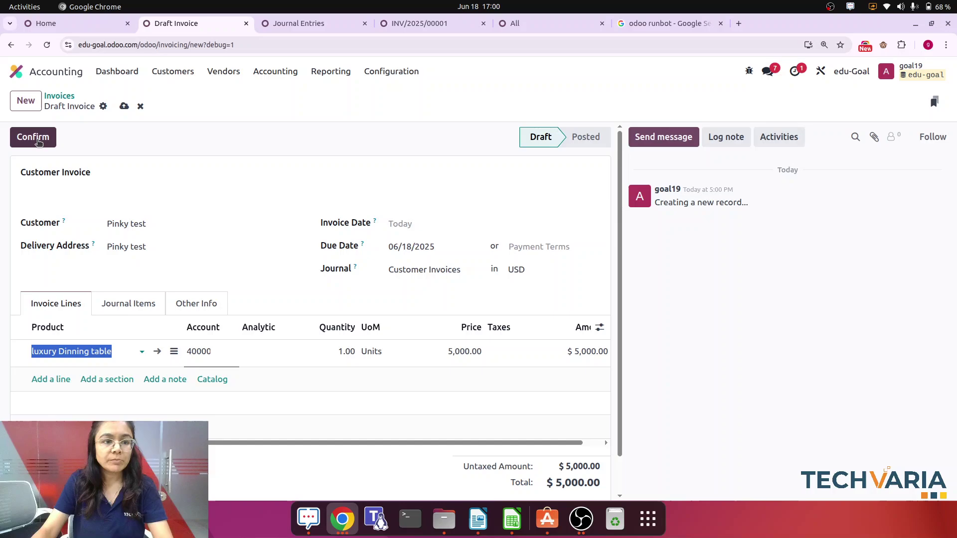
click(39, 142)
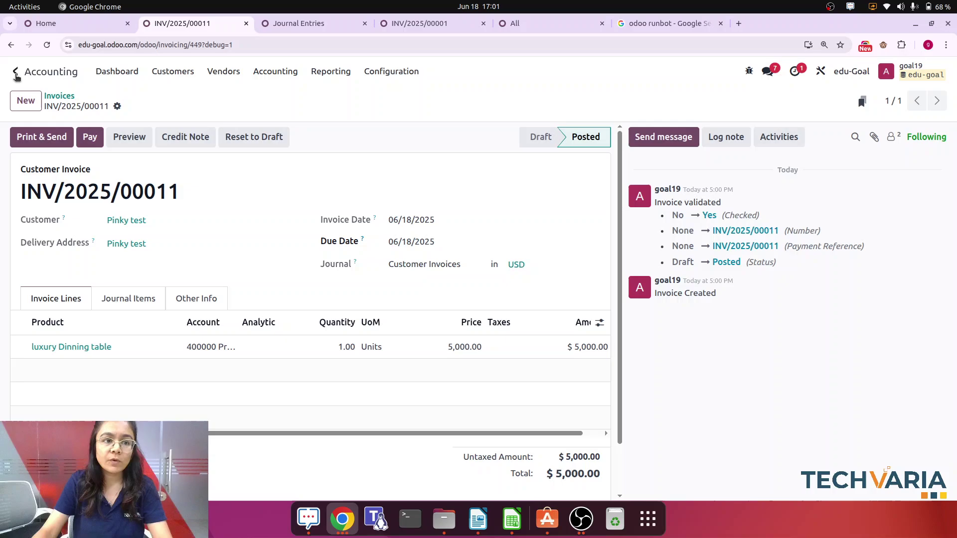
Start a new vendor bill with Pinky test as the vendor
click(16, 76)
text(bill)
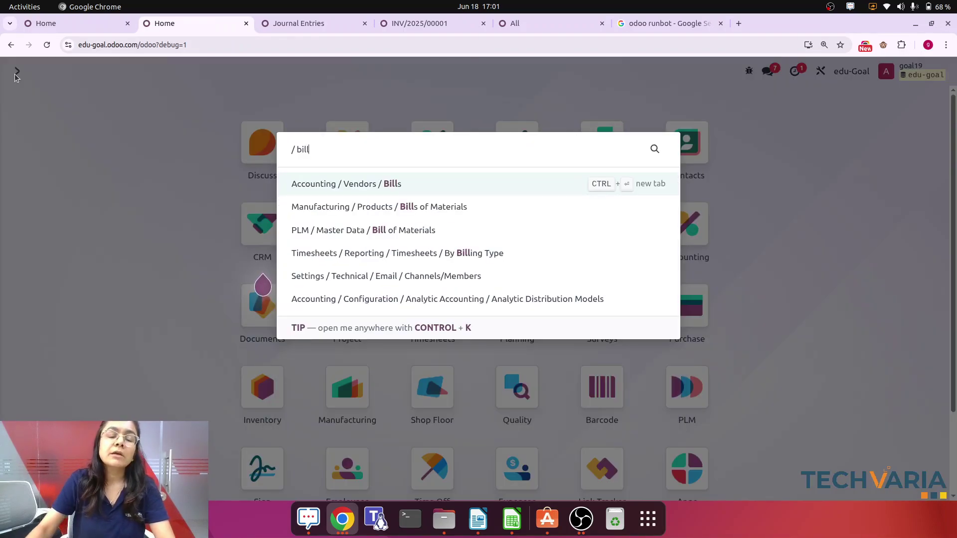
click(389, 184)
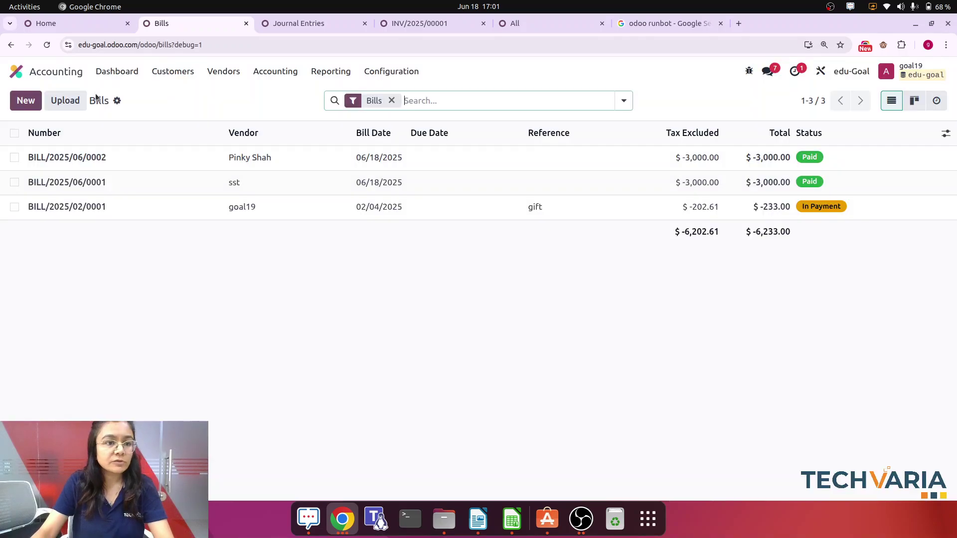
click(26, 101)
text(pi)
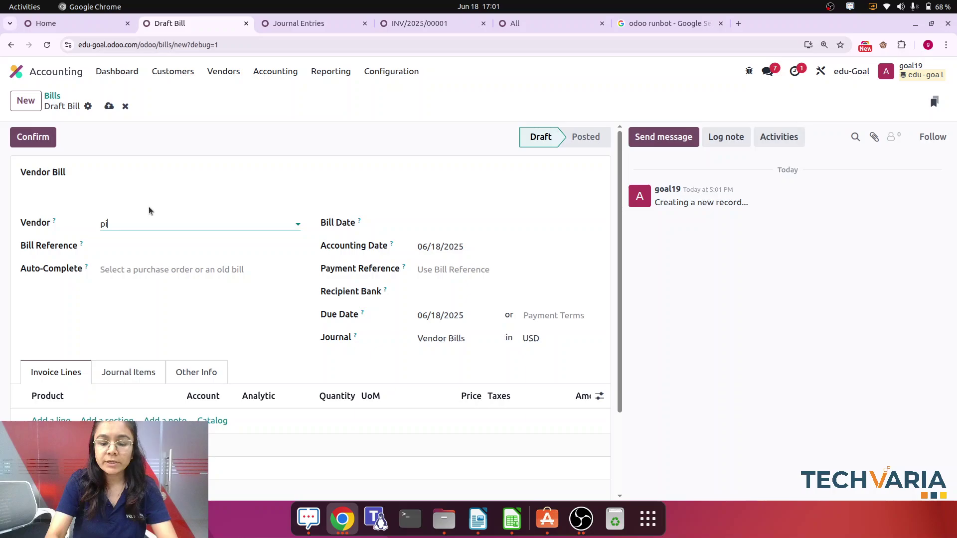
text(nky)
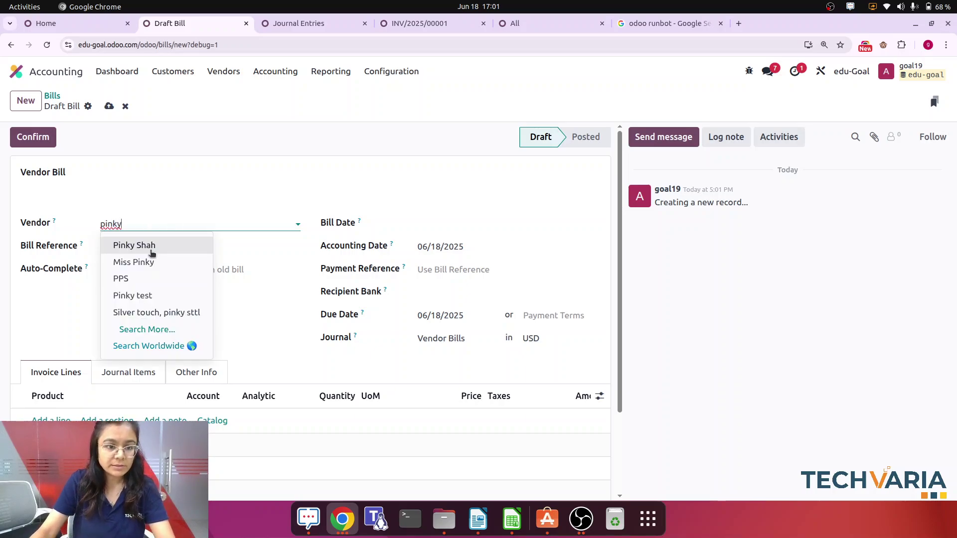
click(143, 295)
Add one cabinet 1 line priced 3,000 with the 15% tax removed
click(46, 420)
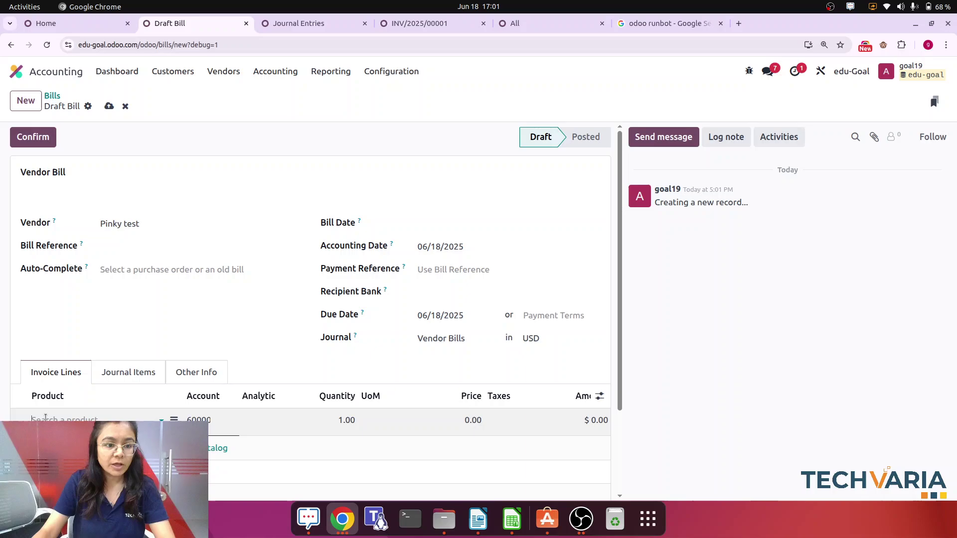
click(69, 265)
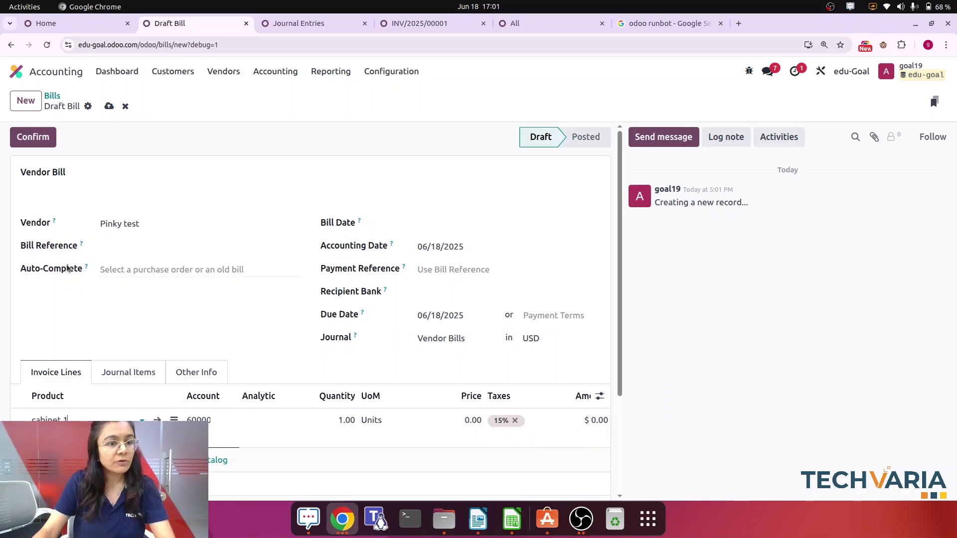
click(450, 424)
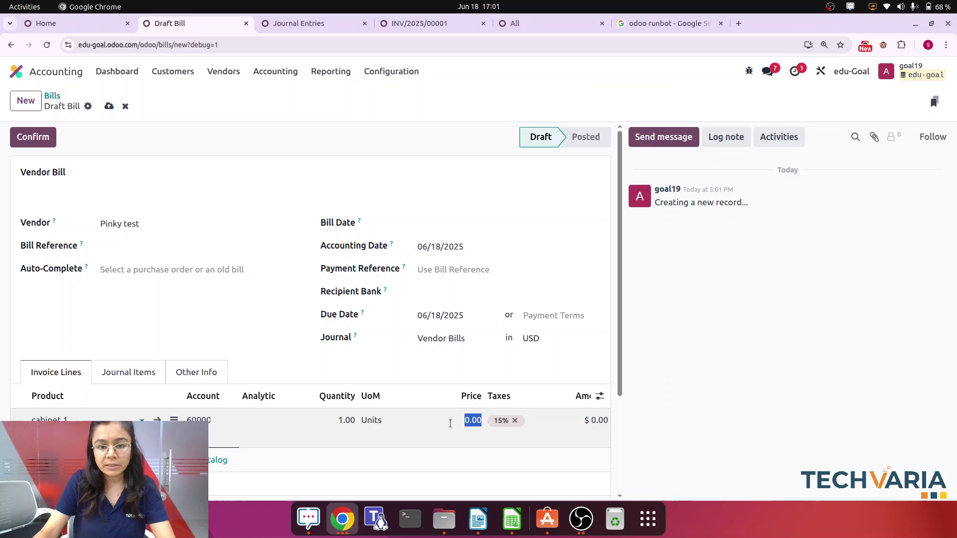
text(3,)
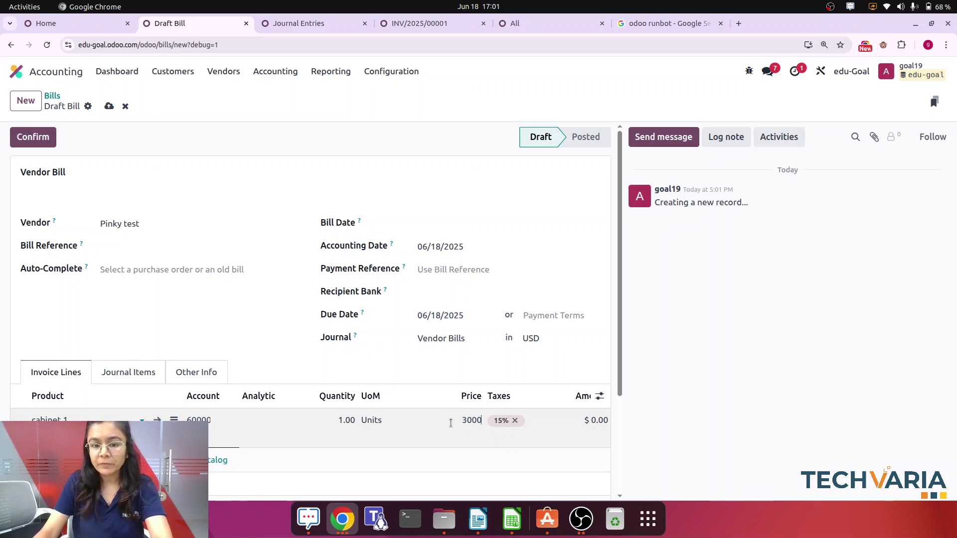
text(000)
click(515, 421)
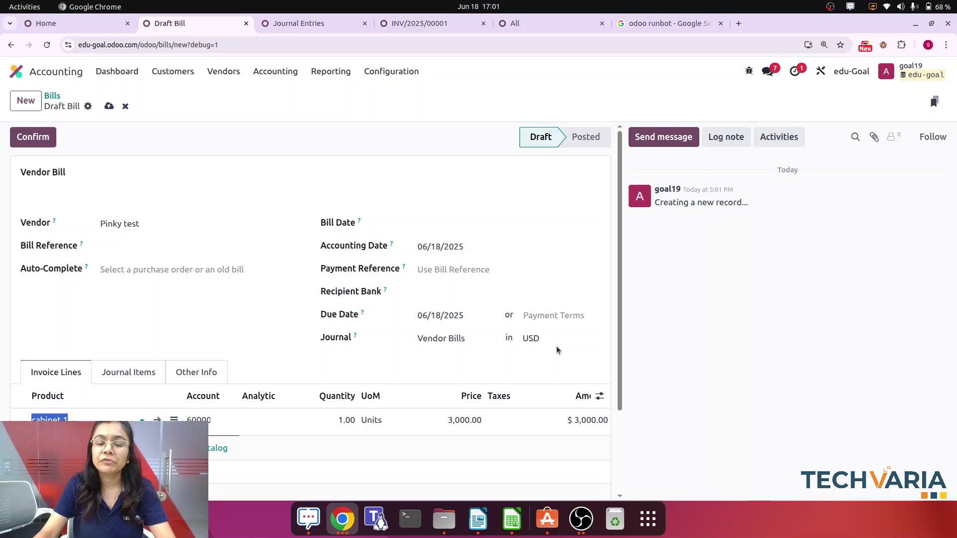
Set the bill date to June 18, 2025 and post the bill
click(443, 223)
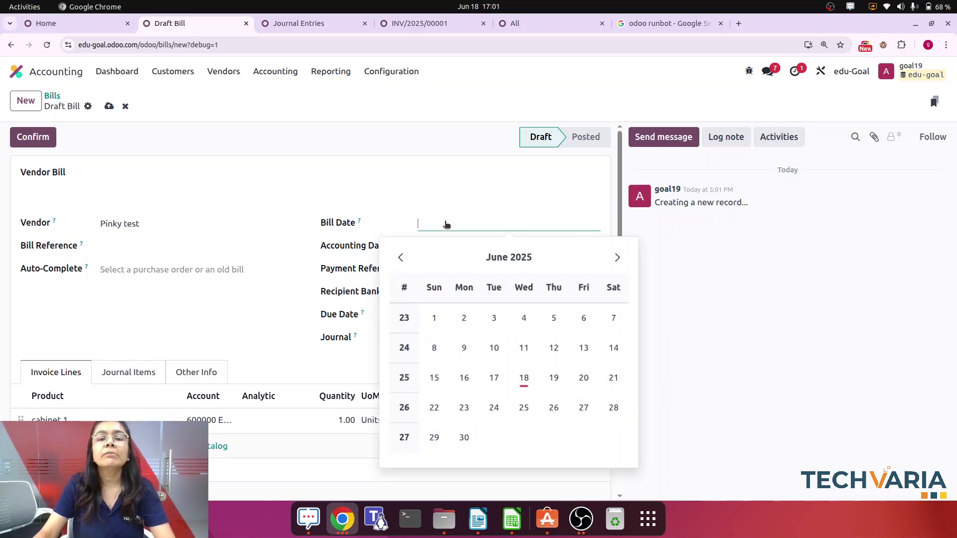
click(524, 377)
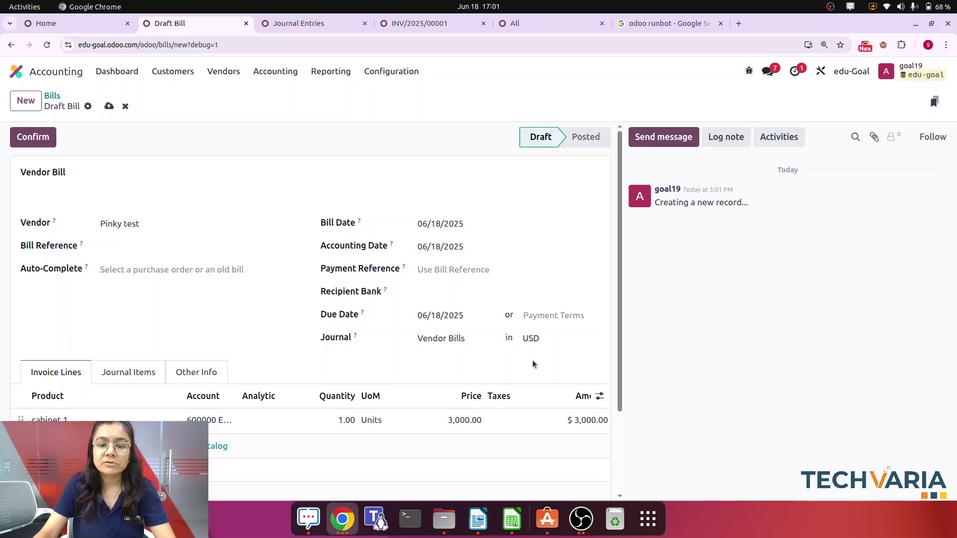
click(39, 144)
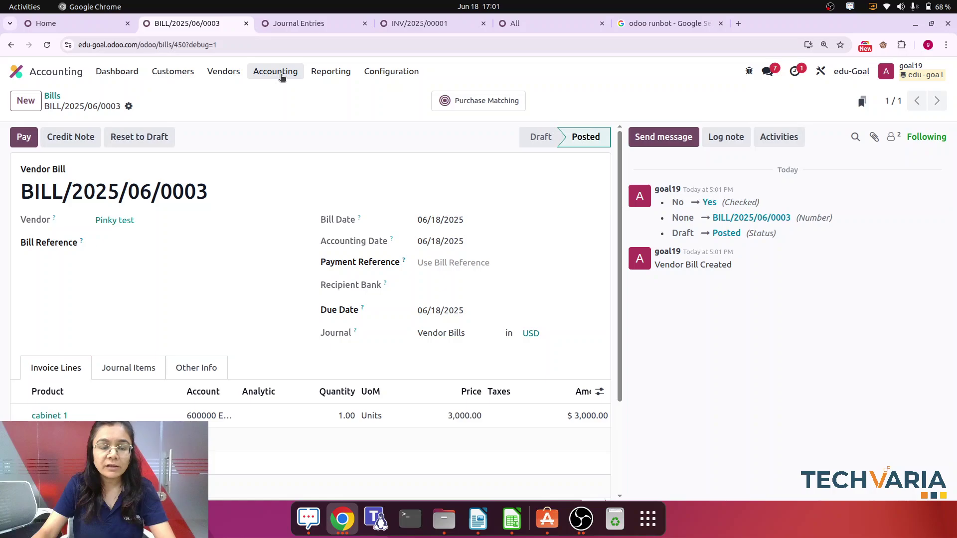
Show Journal Items to reconcile without the Account > Partner grouping or With residual filter
click(280, 76)
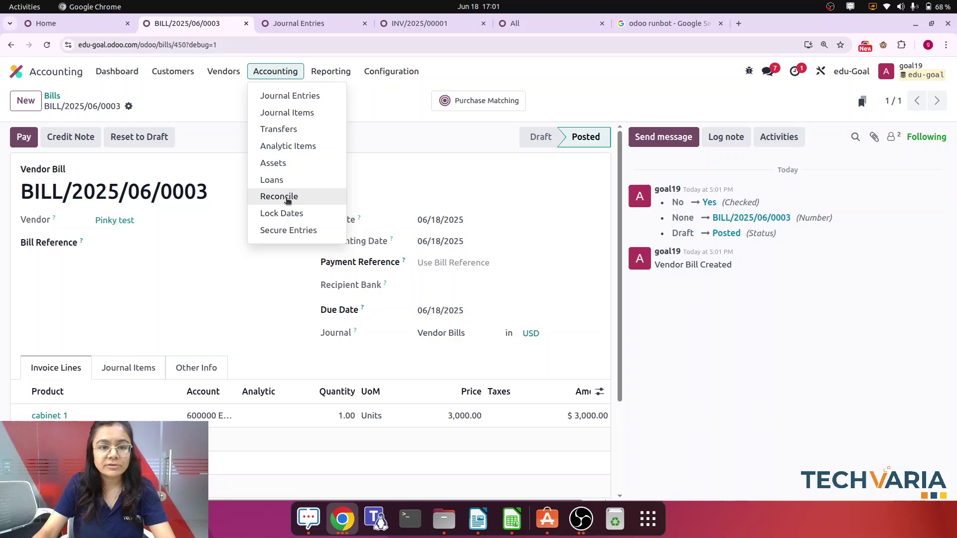
click(280, 198)
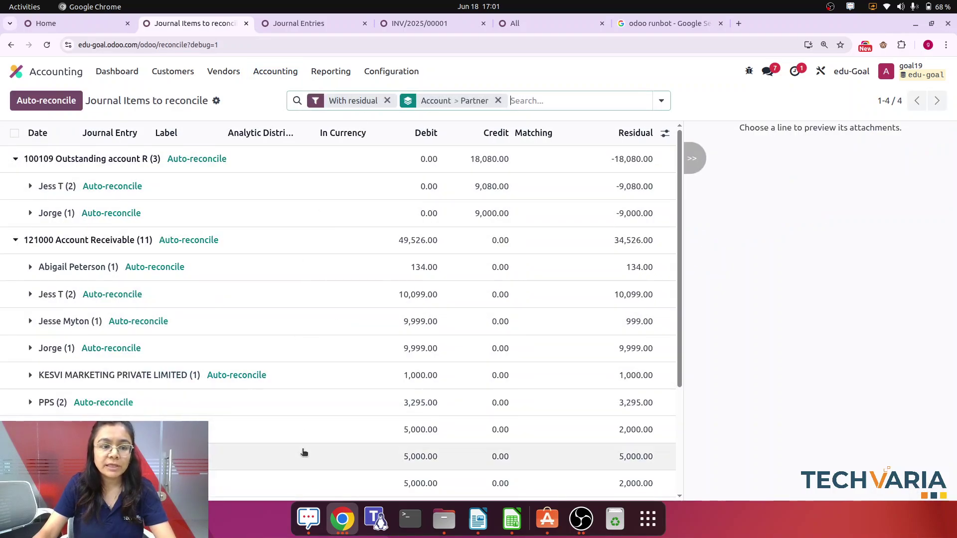
click(498, 101)
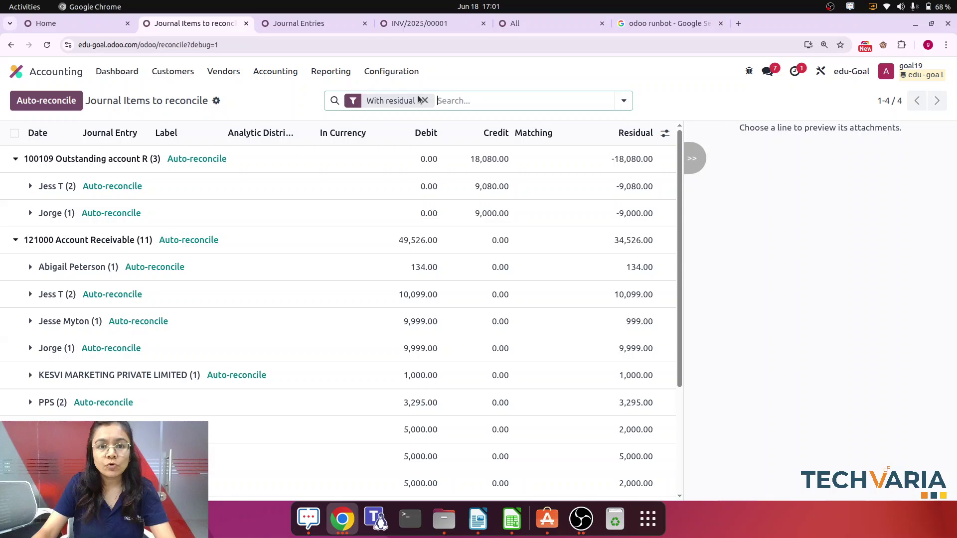
click(424, 101)
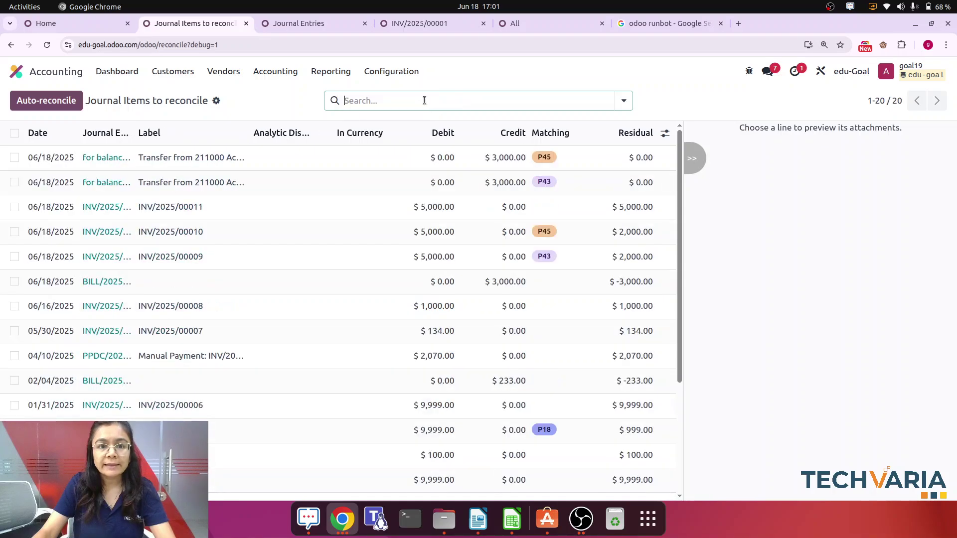
click(625, 102)
Add a custom filter Partner = Pinky test to the reconcile list
click(266, 288)
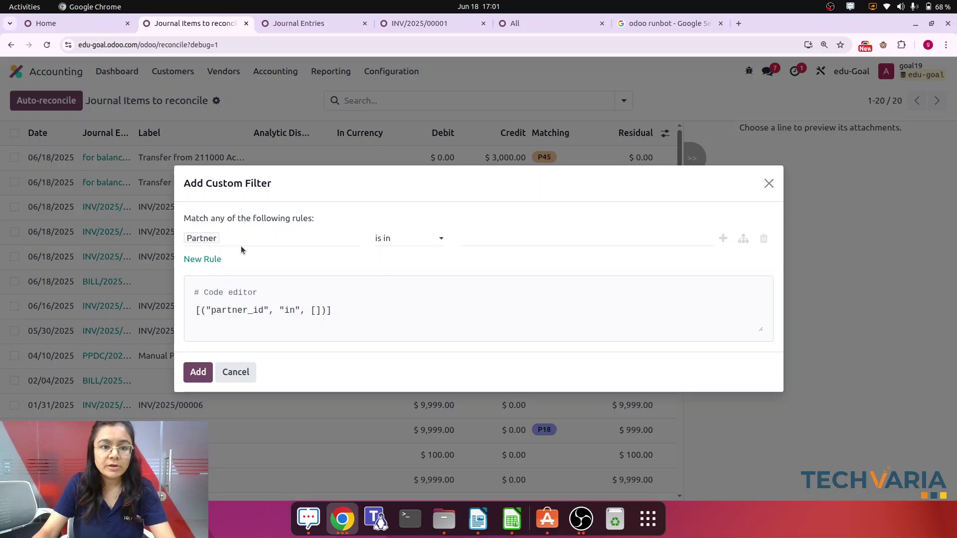
click(410, 239)
click(393, 282)
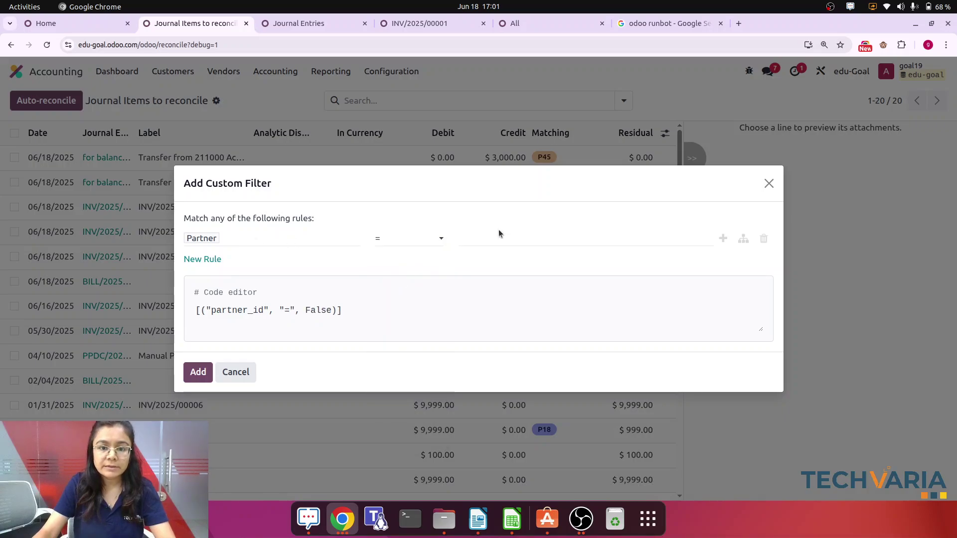
click(488, 238)
text(pink)
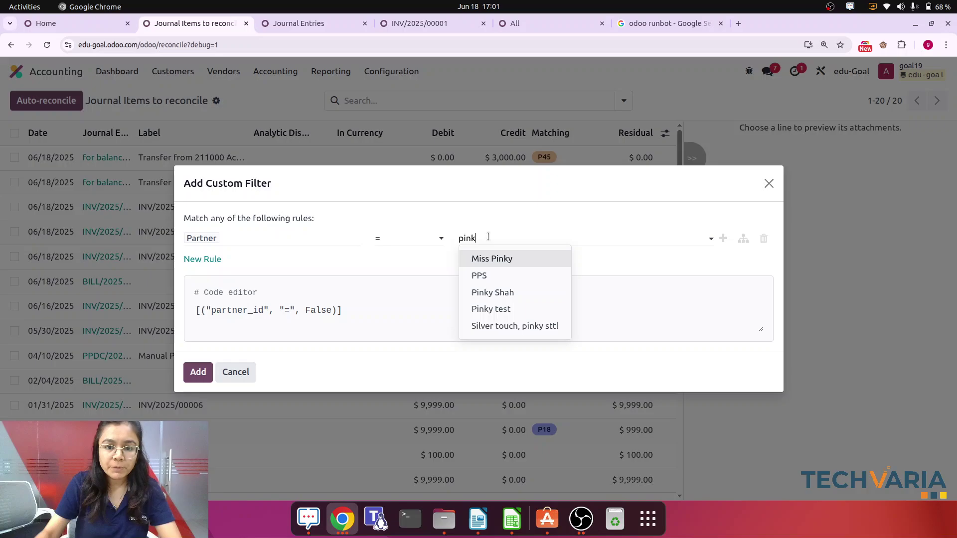
click(491, 309)
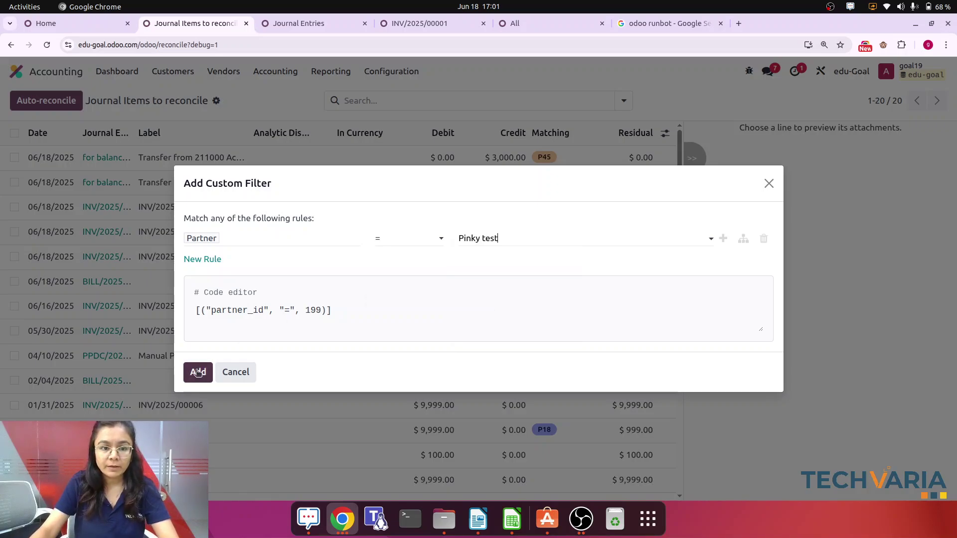
click(193, 372)
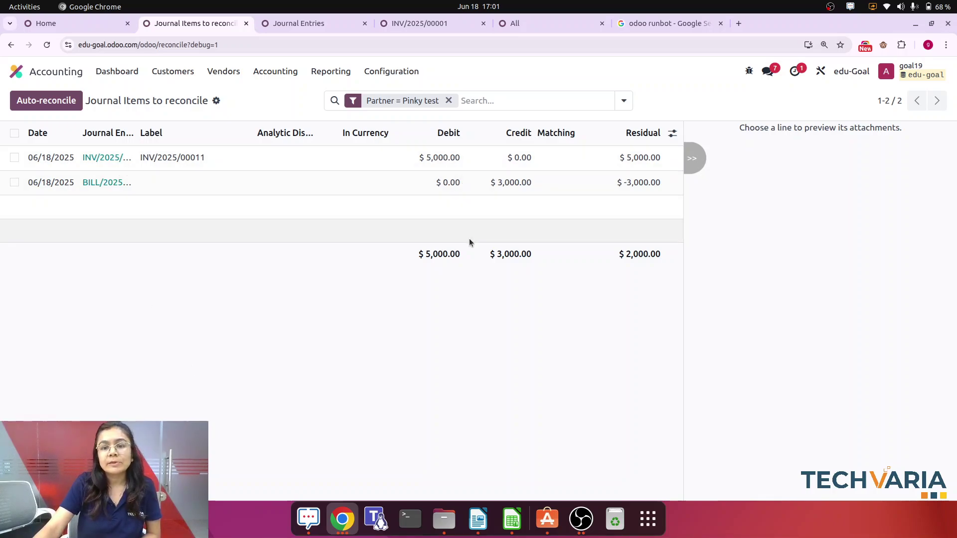
Reconcile the $5,000.00 invoice item with the $3,000.00 bill item, allowing partials
click(15, 158)
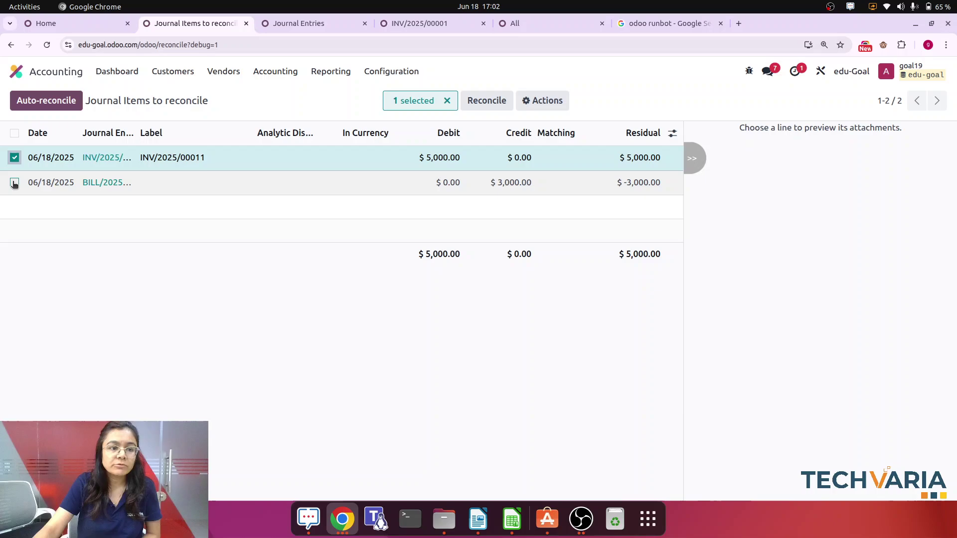
click(14, 182)
click(496, 104)
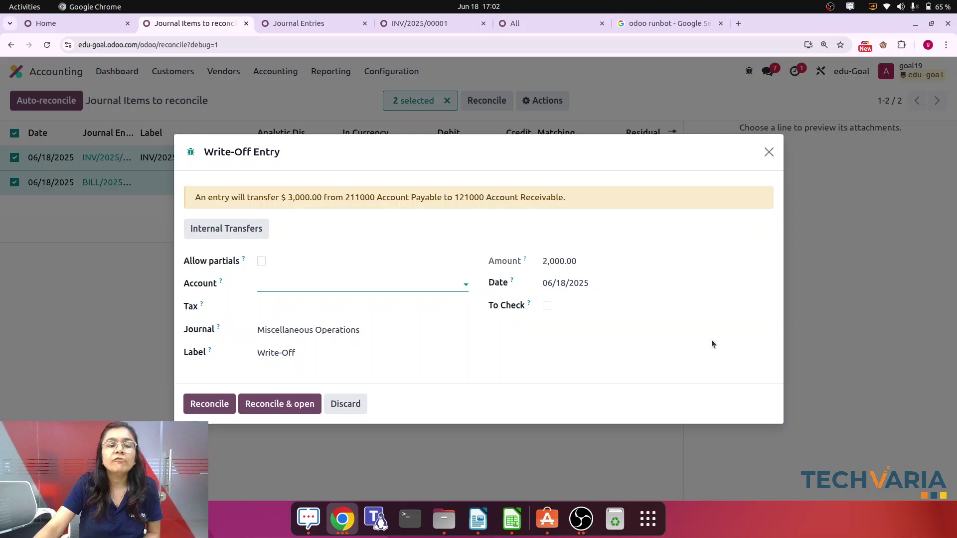
click(261, 262)
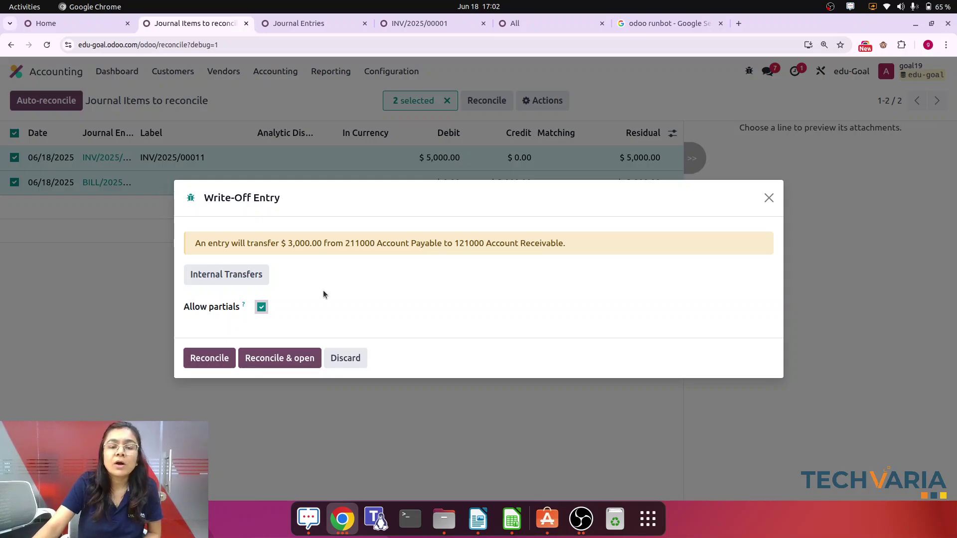
click(195, 361)
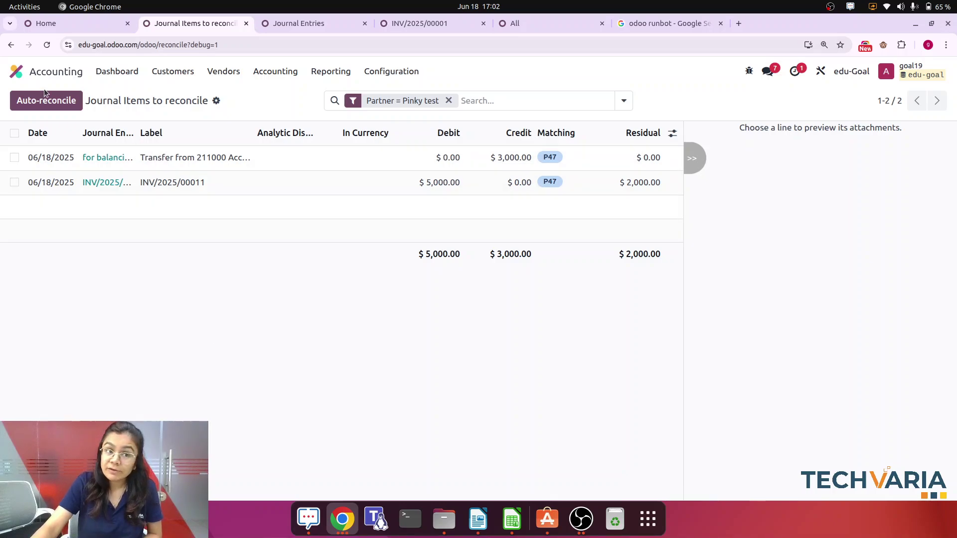
Open invoice INV/2025/00011 and review its Partially Paid status and $2,000.00 due
click(18, 74)
text(inv)
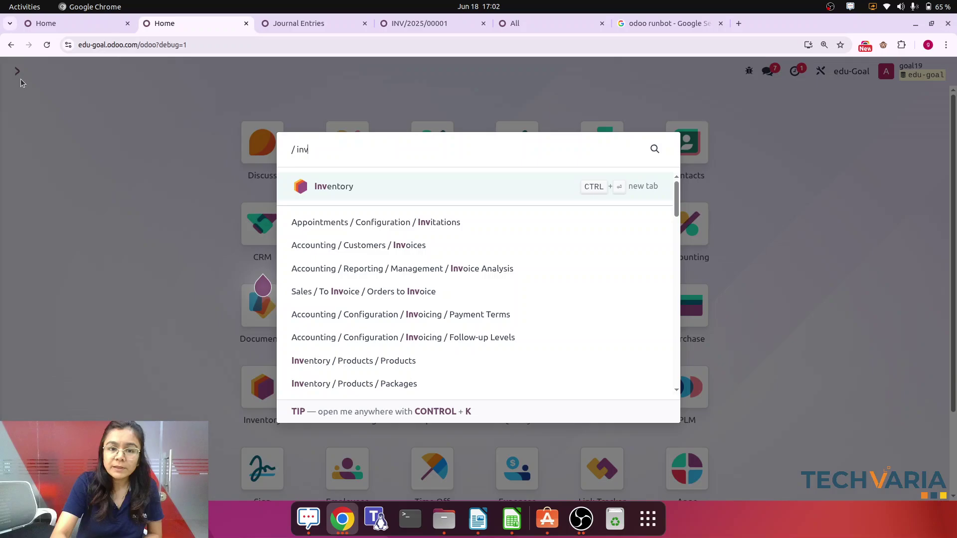
click(405, 247)
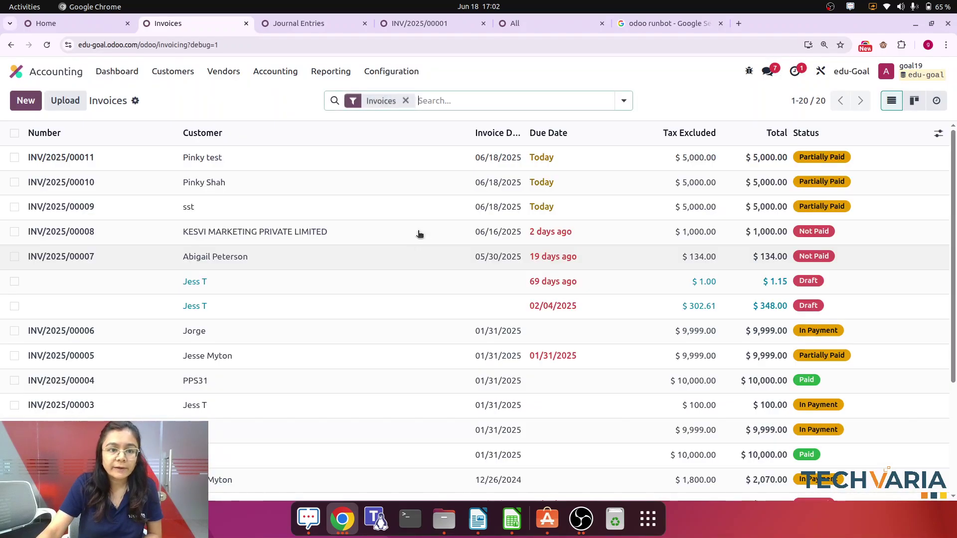
click(310, 158)
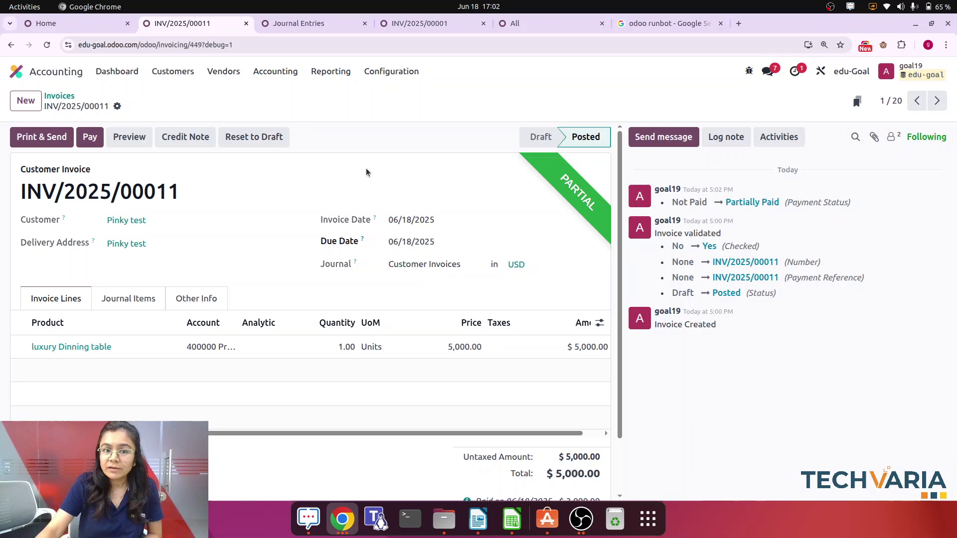
scroll(582, 354, down, 2)
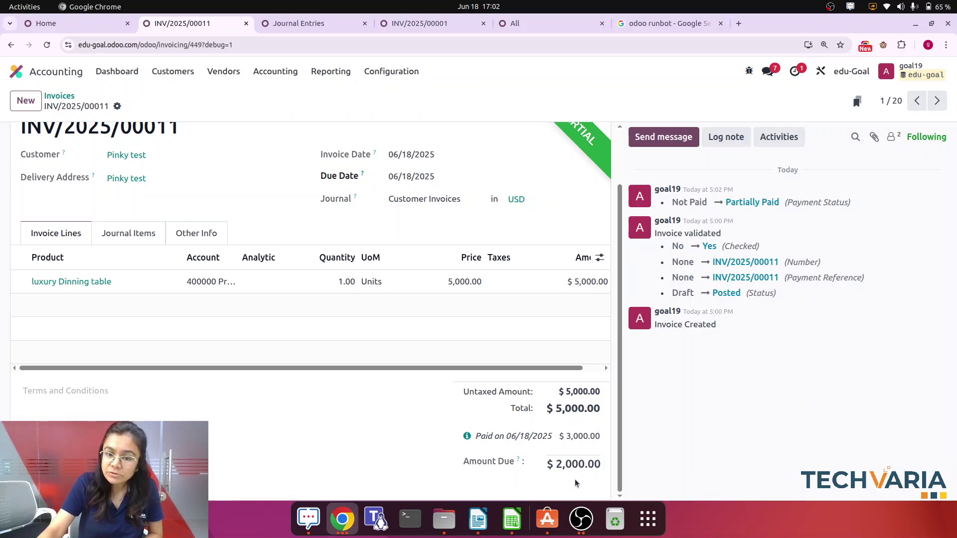
scroll(578, 483, up, 2)
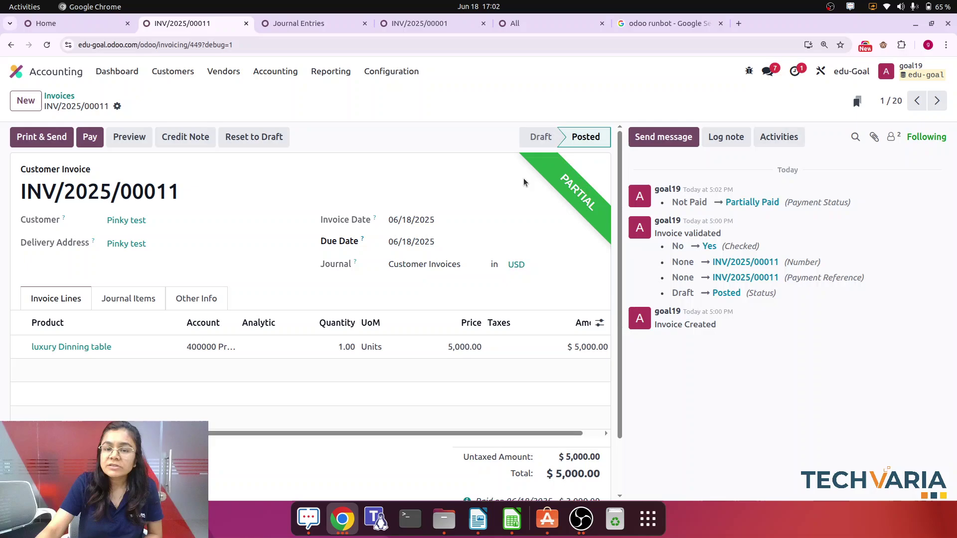
Open bill BILL/2025/06/0003 under Vendors > Bills and check its $0.00 amount due
click(224, 71)
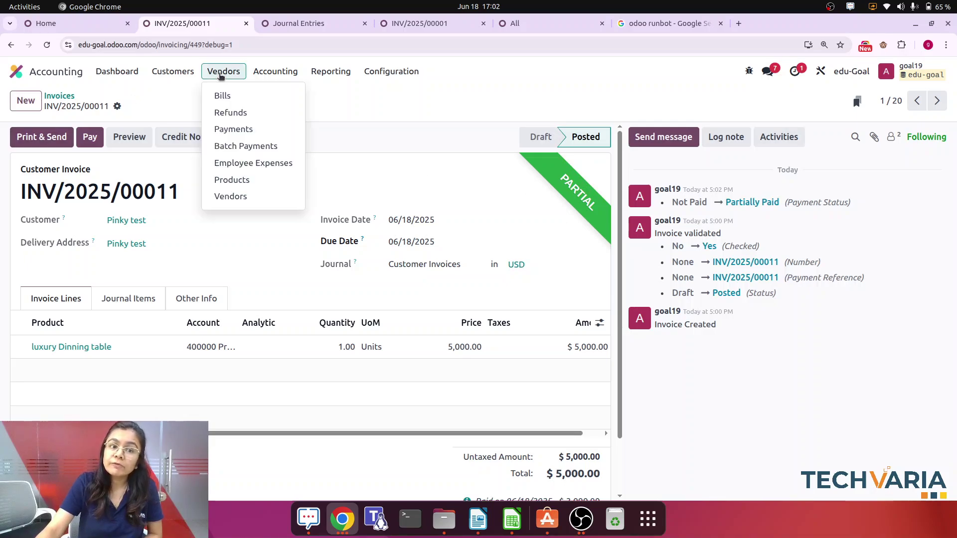
click(229, 94)
click(194, 155)
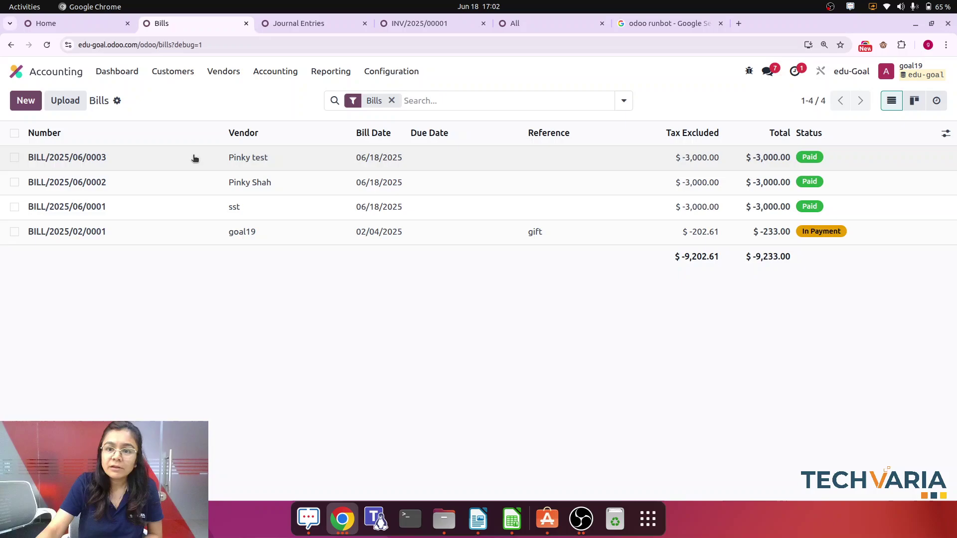
scroll(549, 220, down, 3)
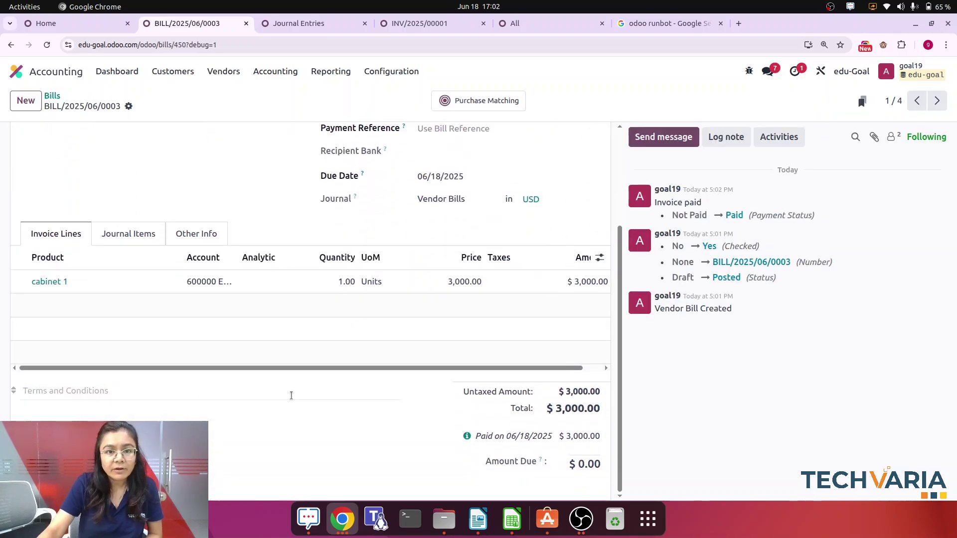
scroll(277, 368, up, 3)
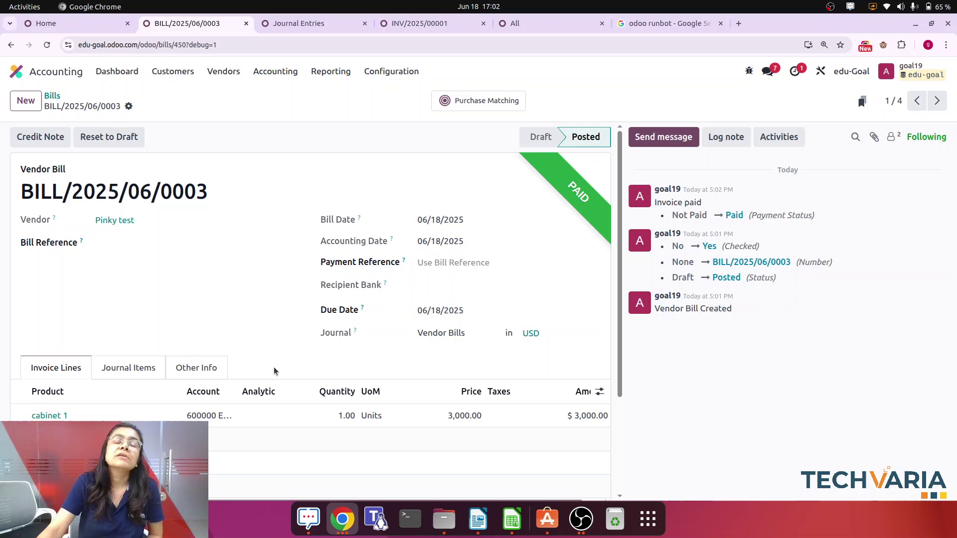